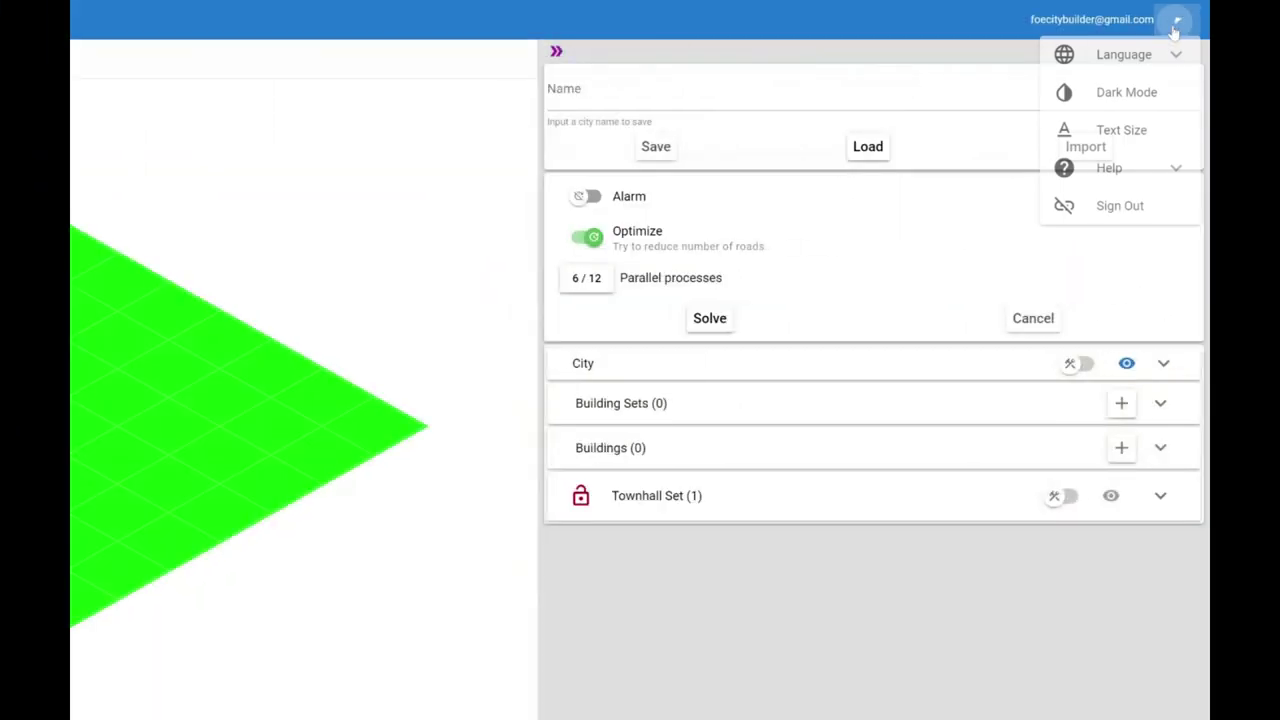
- Look through the interface language list and the help options in the account menu
{"action": "left_click", "coordinate": [1158, 58]}
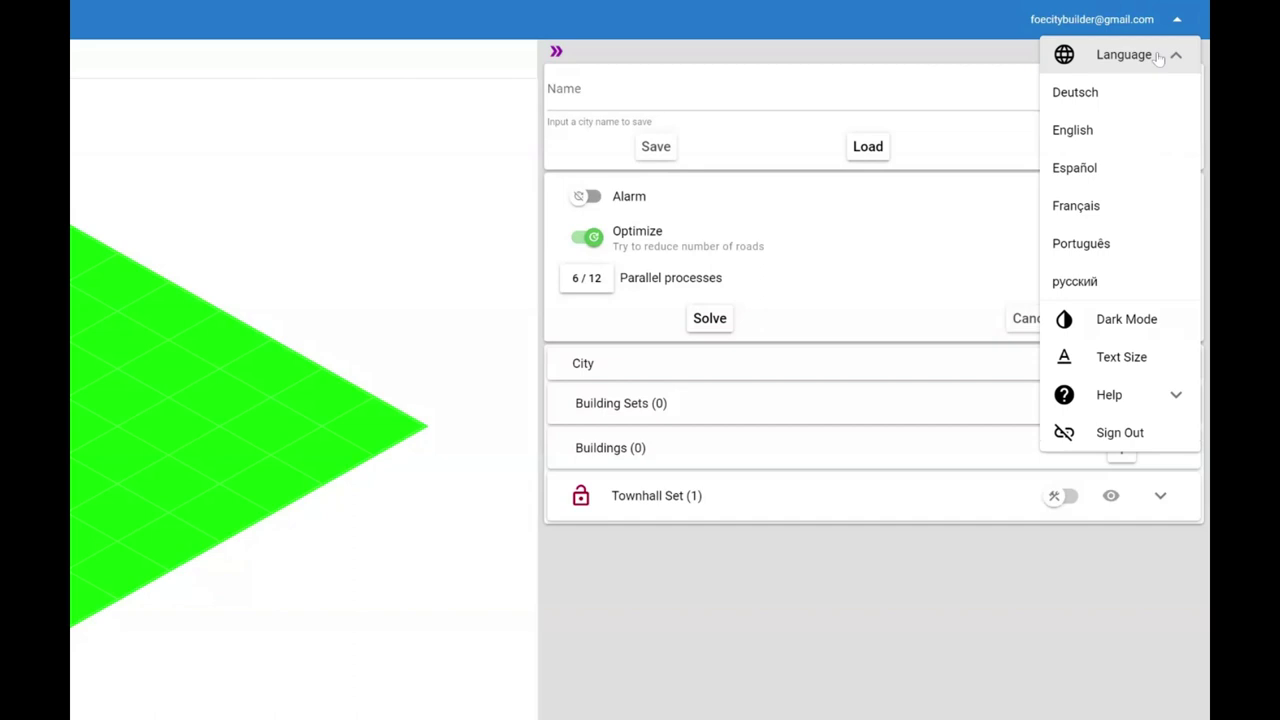
{"action": "left_click", "coordinate": [1141, 398]}
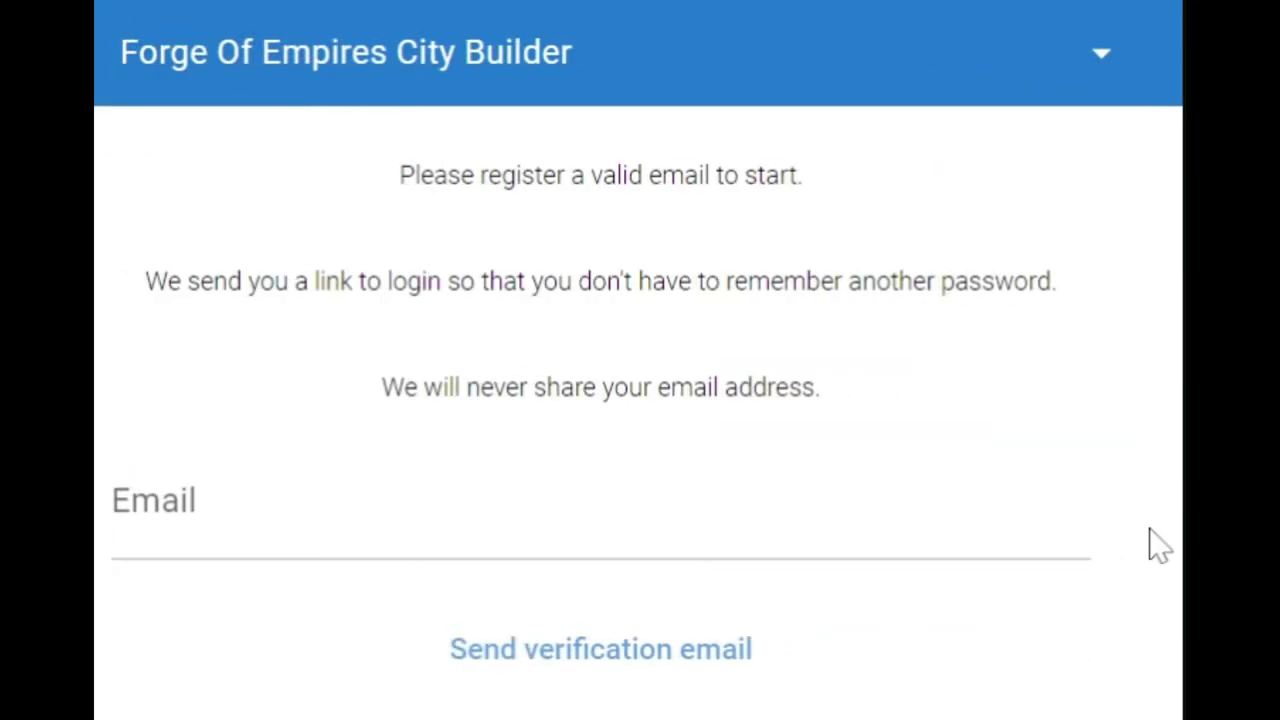
- Enter the account's email address and request a login verification email
{"action": "left_click", "coordinate": [114, 517]}
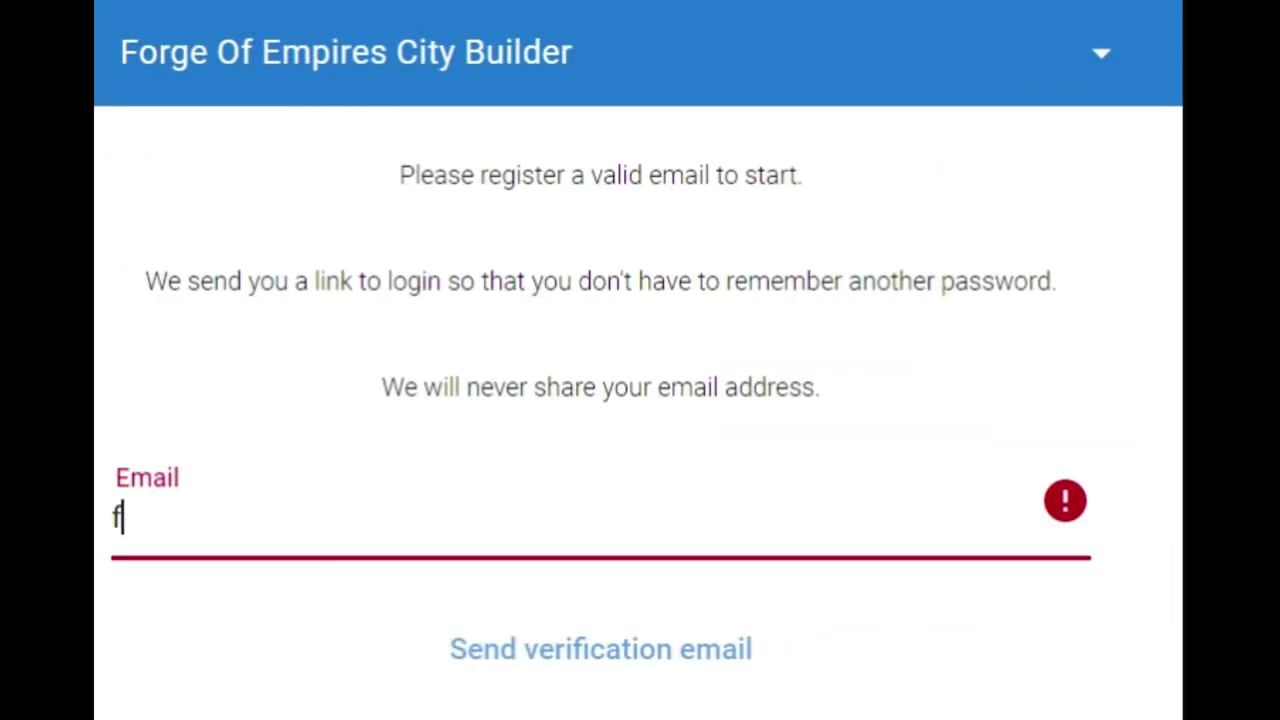
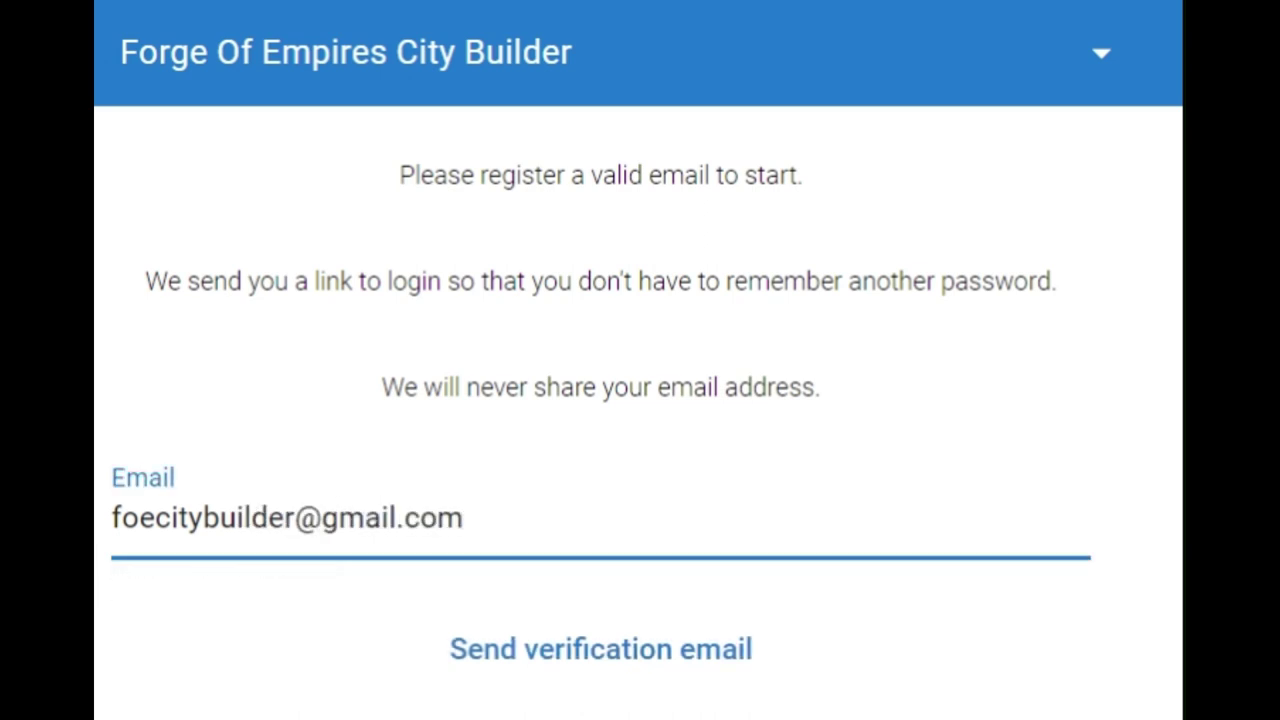
{"action": "left_click", "coordinate": [718, 648]}
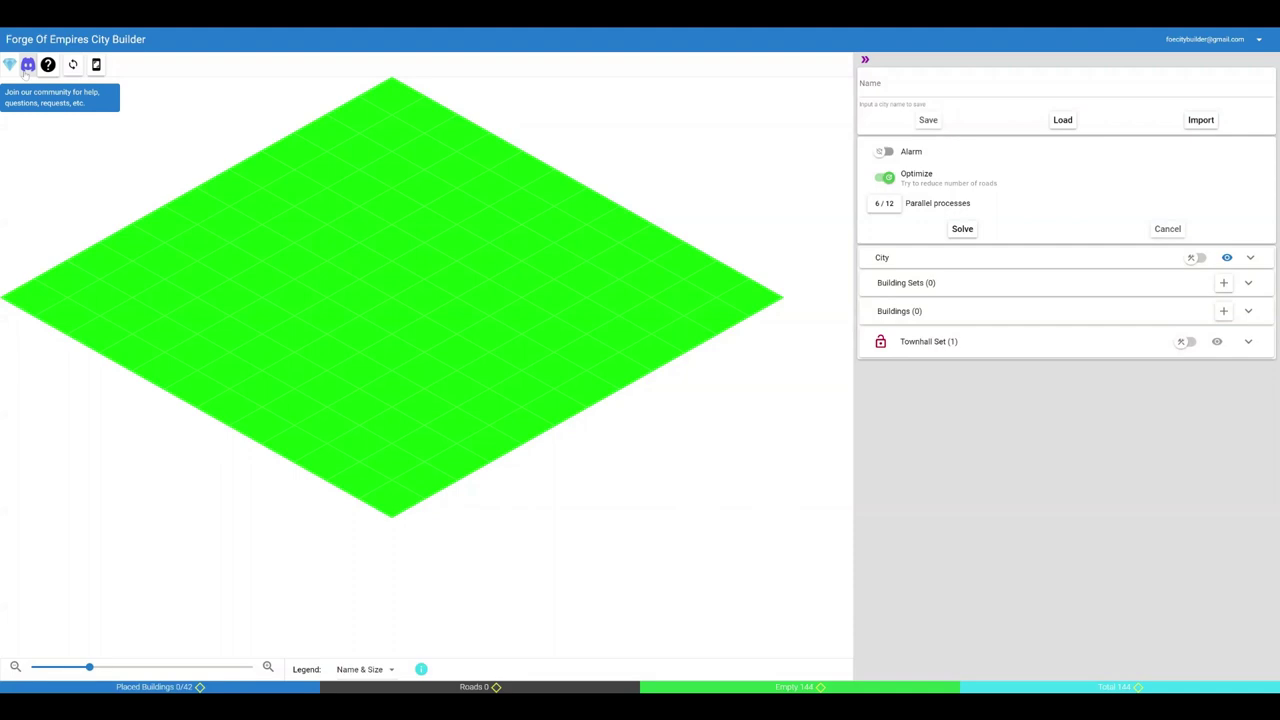
{"action": "left_click", "coordinate": [27, 65]}
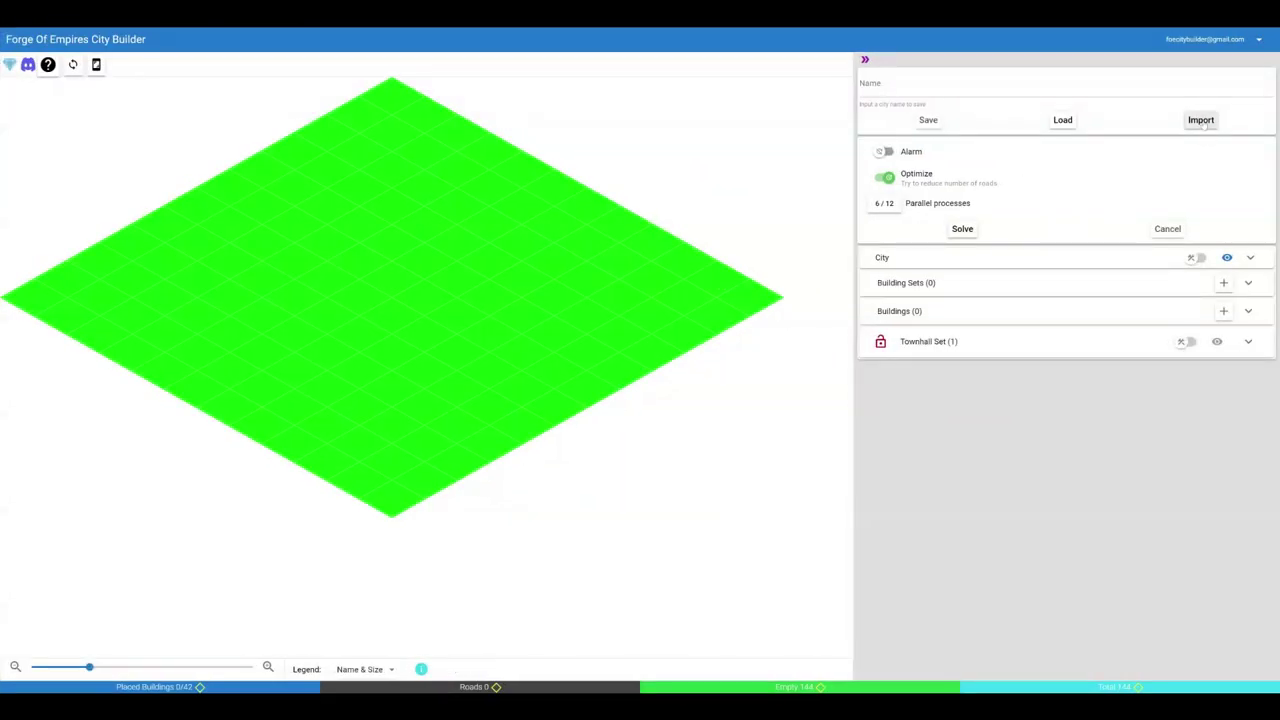
- Start importing a city using the easy CITY import method
{"action": "left_click", "coordinate": [1202, 121]}
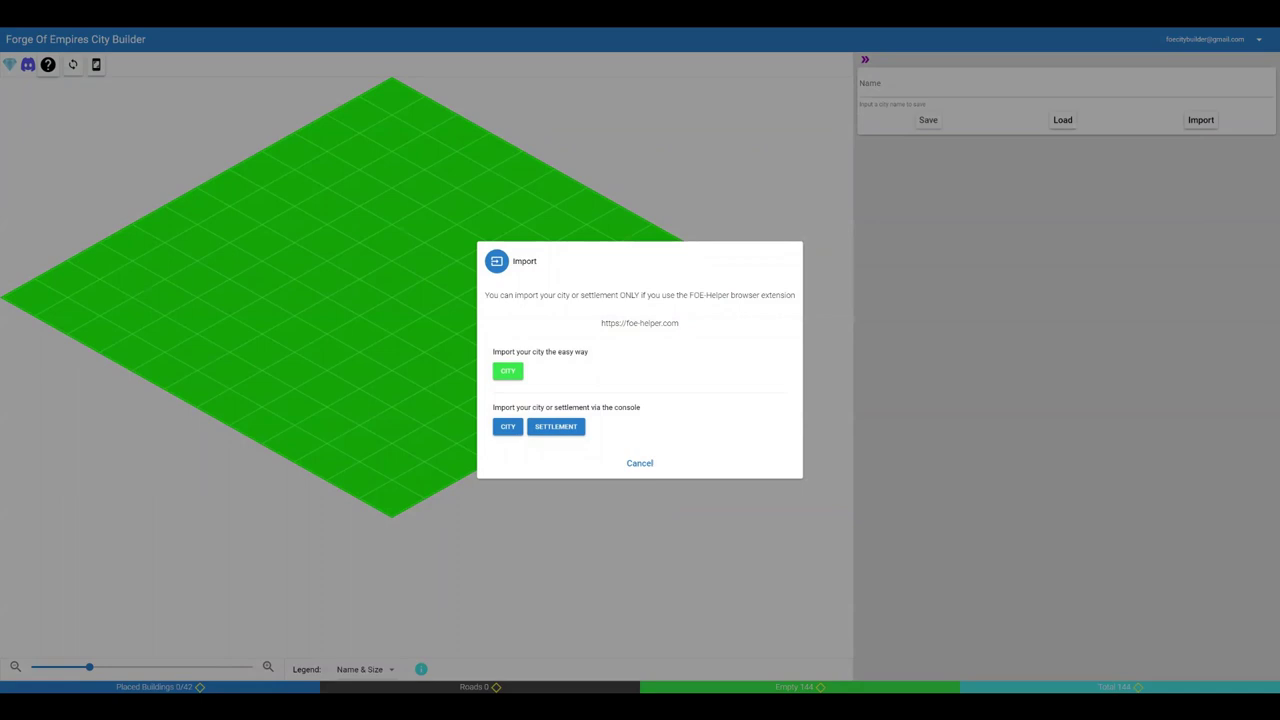
{"action": "left_click", "coordinate": [508, 371]}
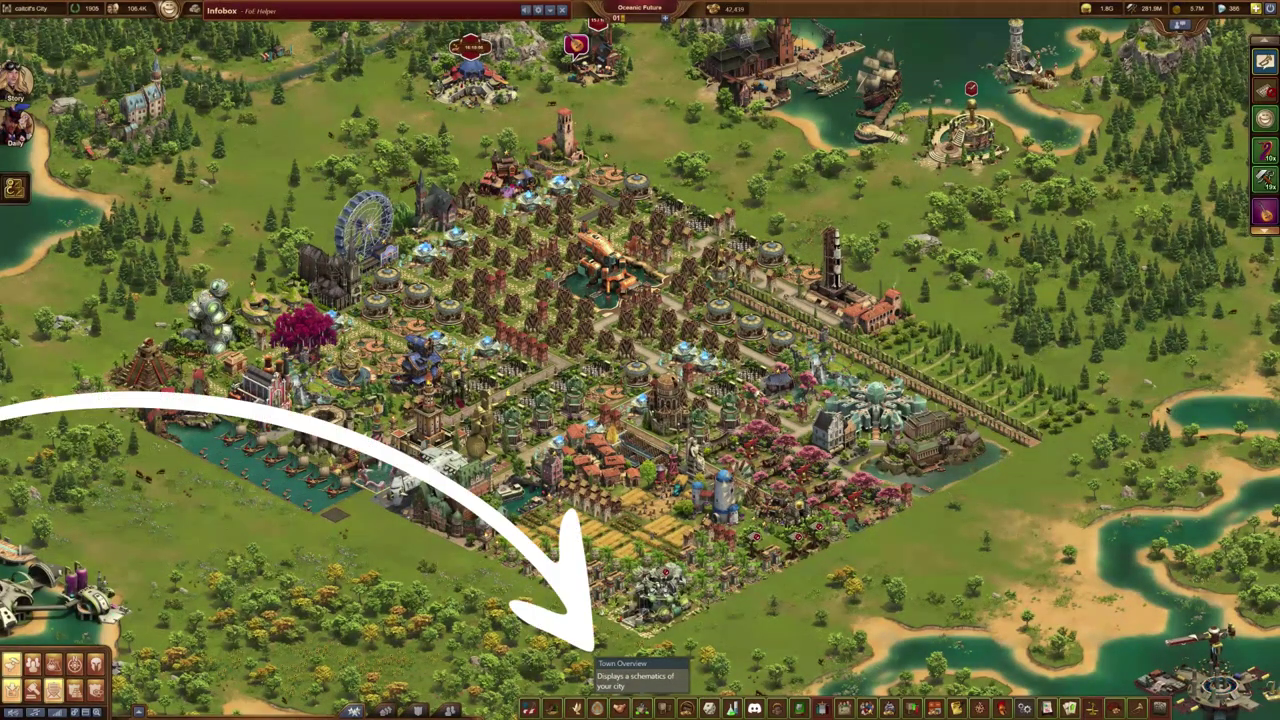
- Copy the city map data from FoE Helper's Town Overview schematic
{"action": "left_click", "coordinate": [641, 708]}
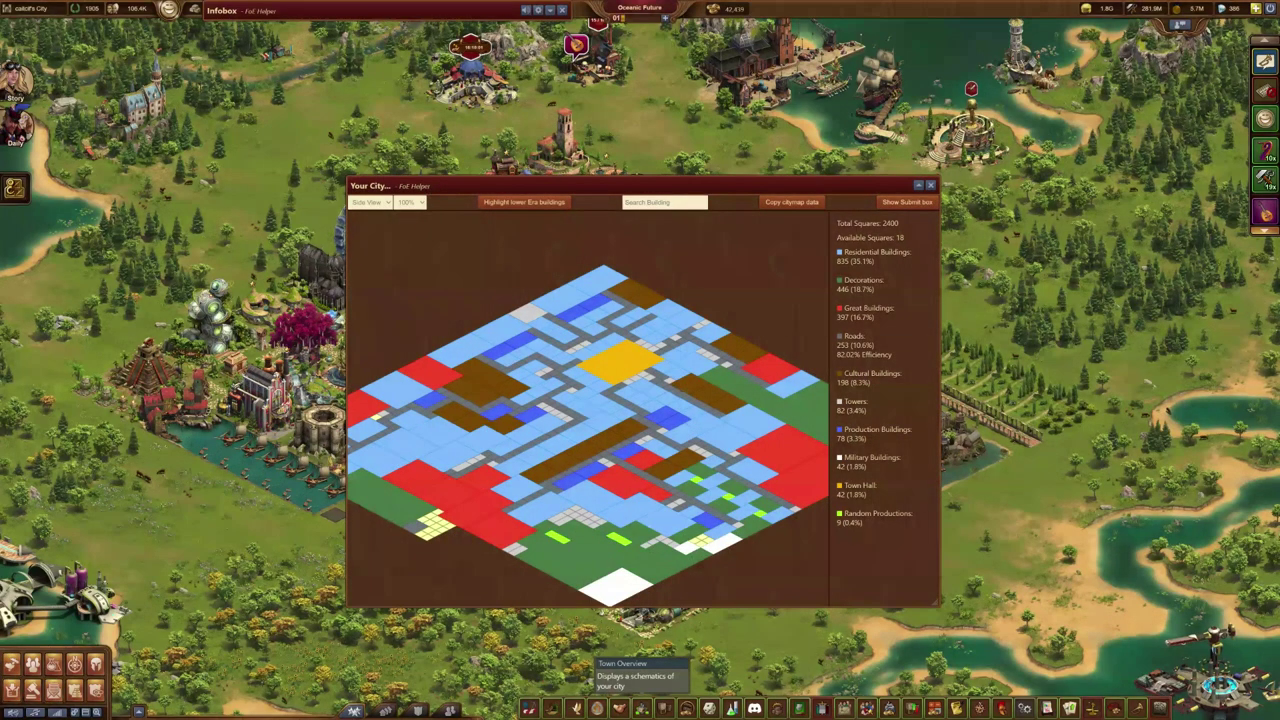
{"action": "left_click", "coordinate": [780, 203]}
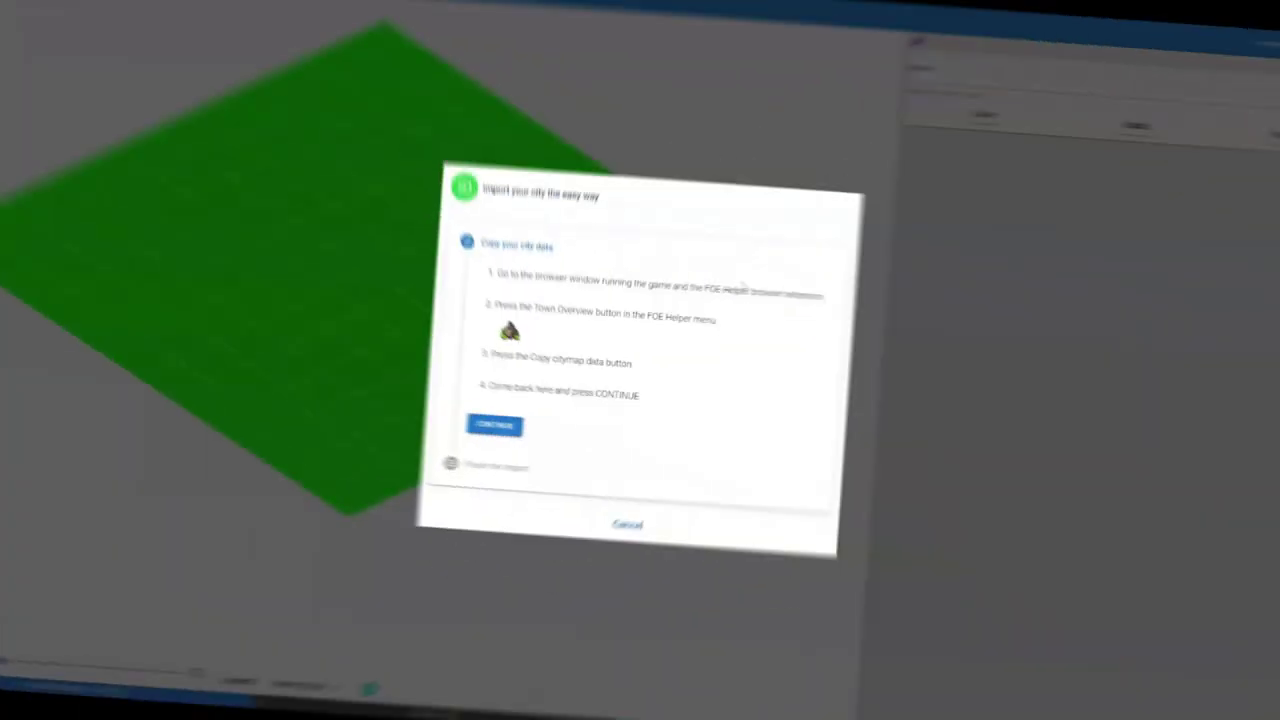
- Continue and finish the import, placing 2129 buildings and 253 roads
{"action": "left_click", "coordinate": [522, 432]}
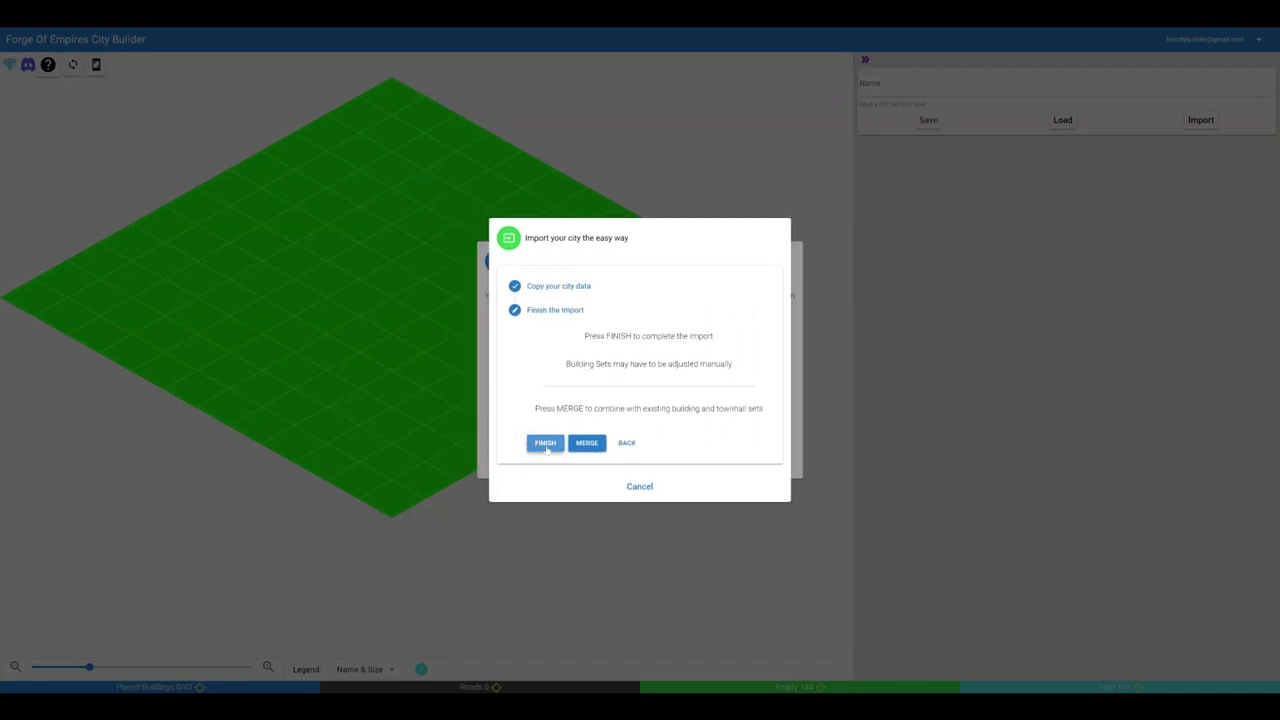
{"action": "left_click", "coordinate": [545, 445]}
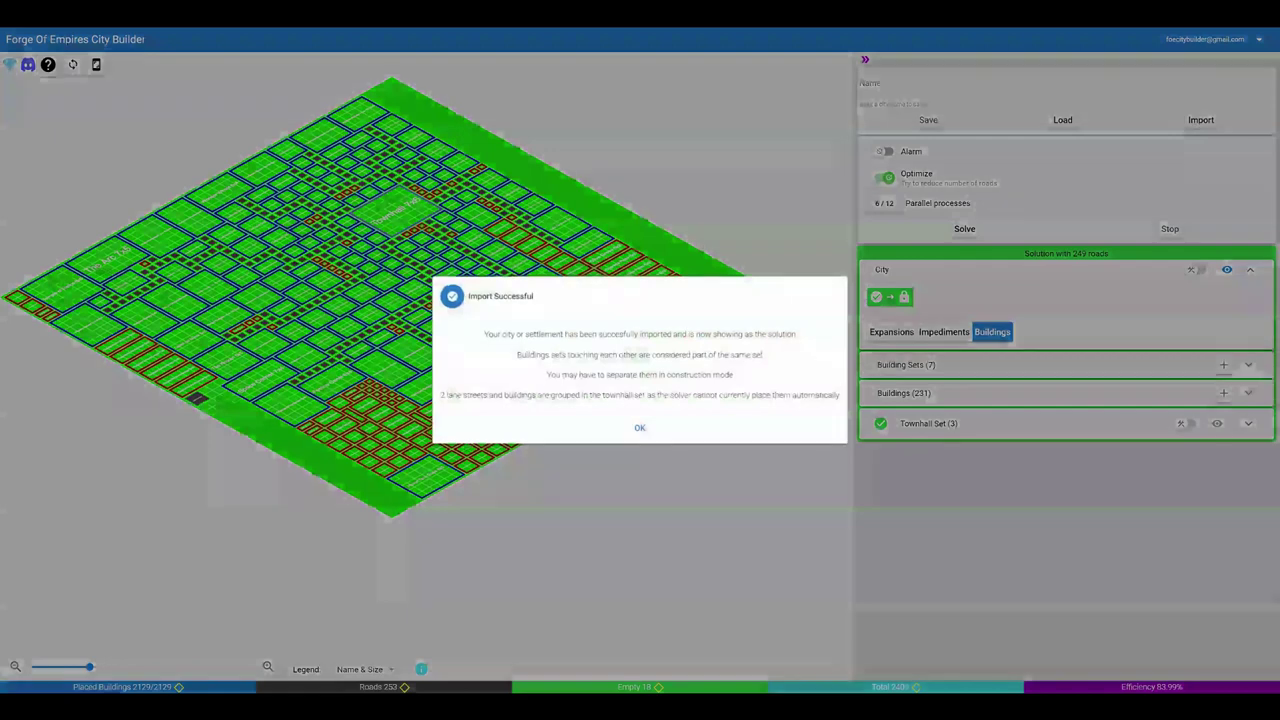
- Dismiss the Import Successful message to reveal the full city map
{"action": "left_click", "coordinate": [640, 427]}
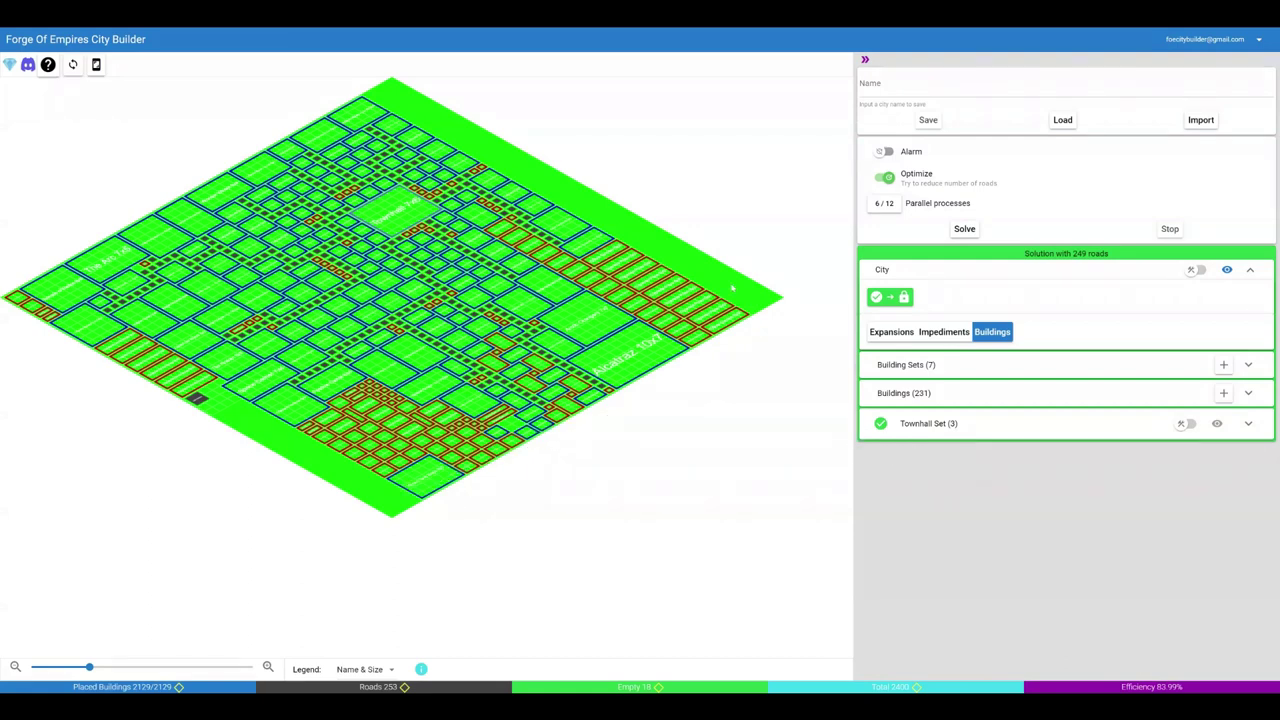
- Zoom into the city, switch to a flat top-down view, and copy a map screenshot
{"action": "scroll", "coordinate": [733, 288], "scroll_direction": "up", "scroll_amount": 1}
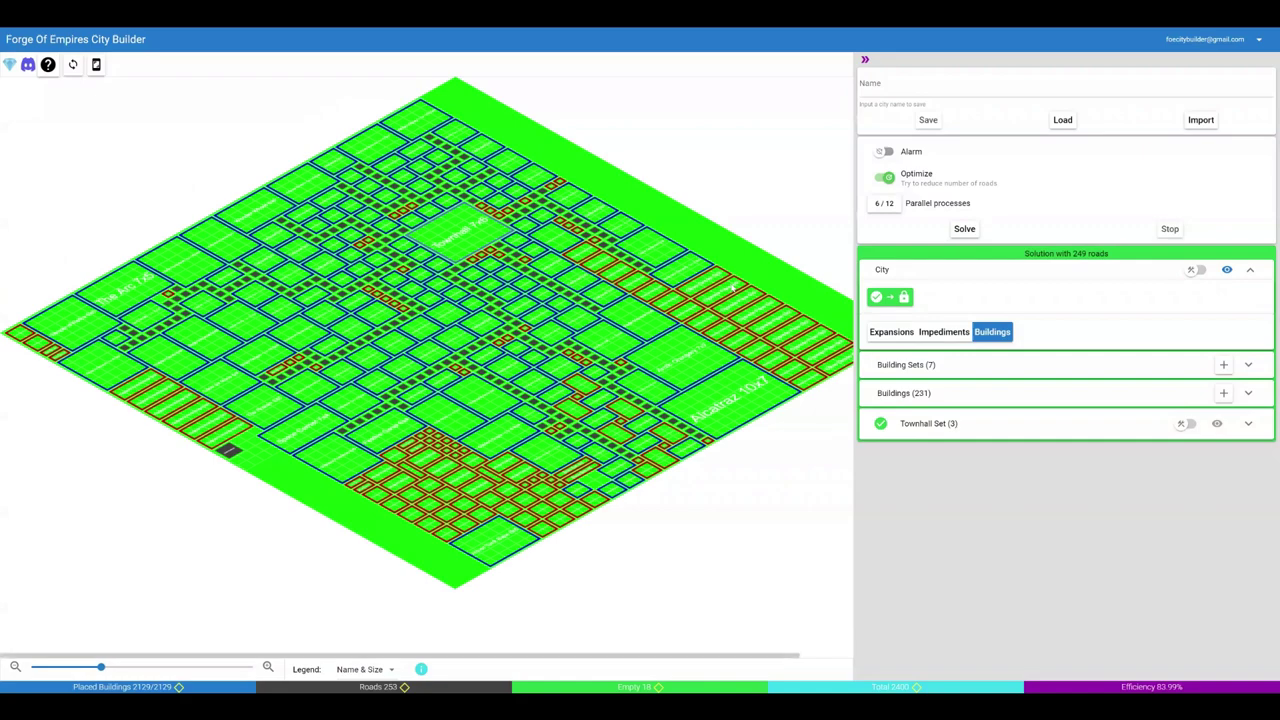
{"action": "scroll", "coordinate": [733, 288], "scroll_direction": "up", "scroll_amount": 1}
{"action": "scroll", "coordinate": [733, 288], "scroll_direction": "up", "scroll_amount": 1}
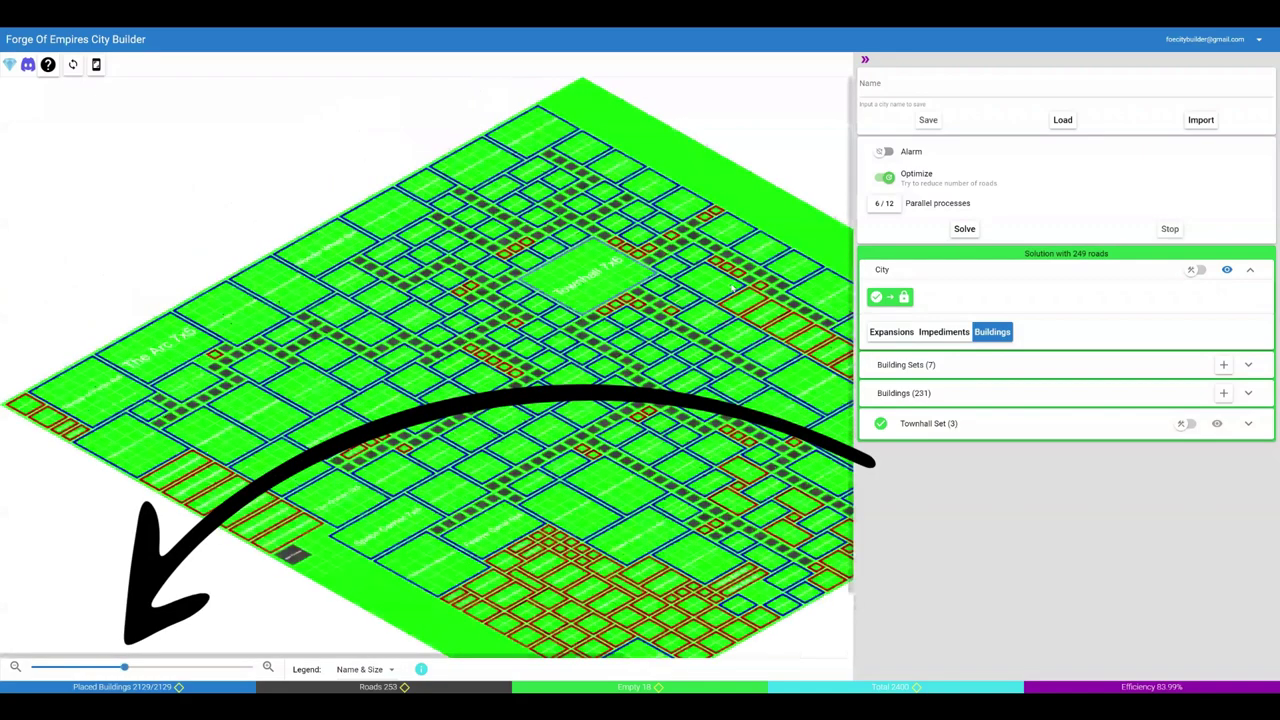
{"action": "scroll", "coordinate": [733, 288], "scroll_direction": "up", "scroll_amount": 1}
{"action": "scroll", "coordinate": [733, 288], "scroll_direction": "up", "scroll_amount": 1}
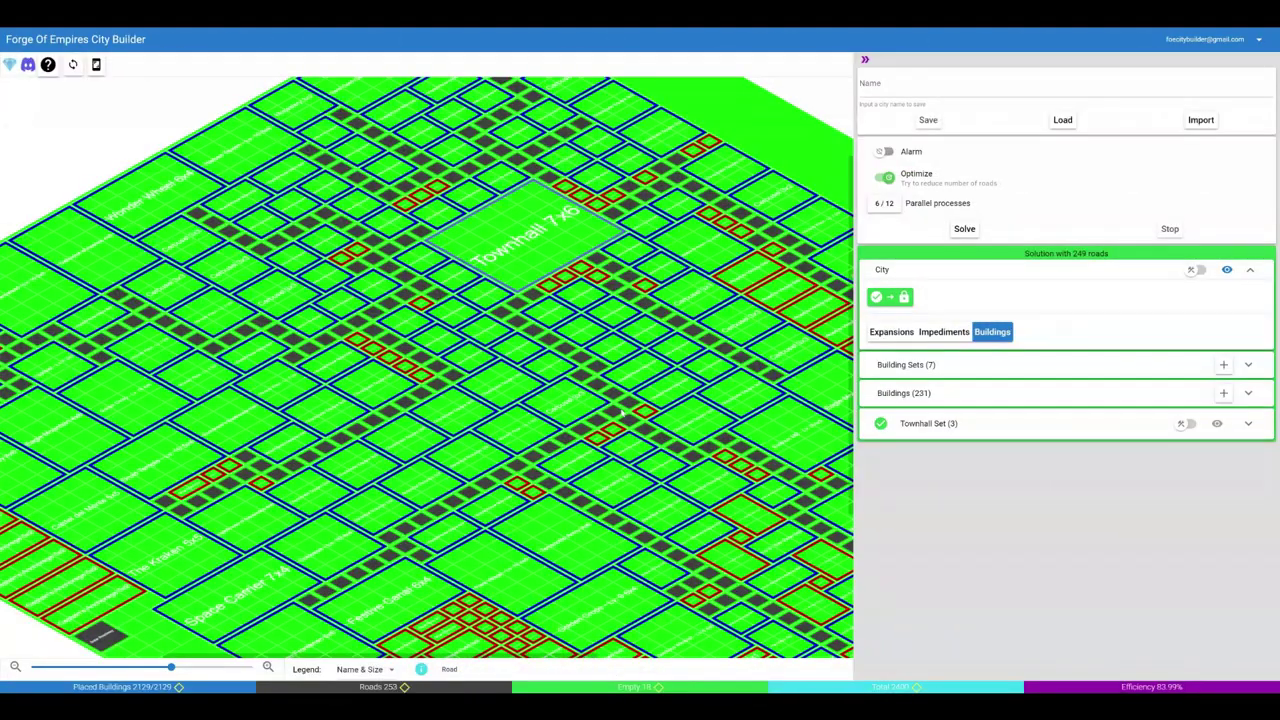
{"action": "left_click_drag", "start_coordinate": [622, 410], "coordinate": [348, 526]}
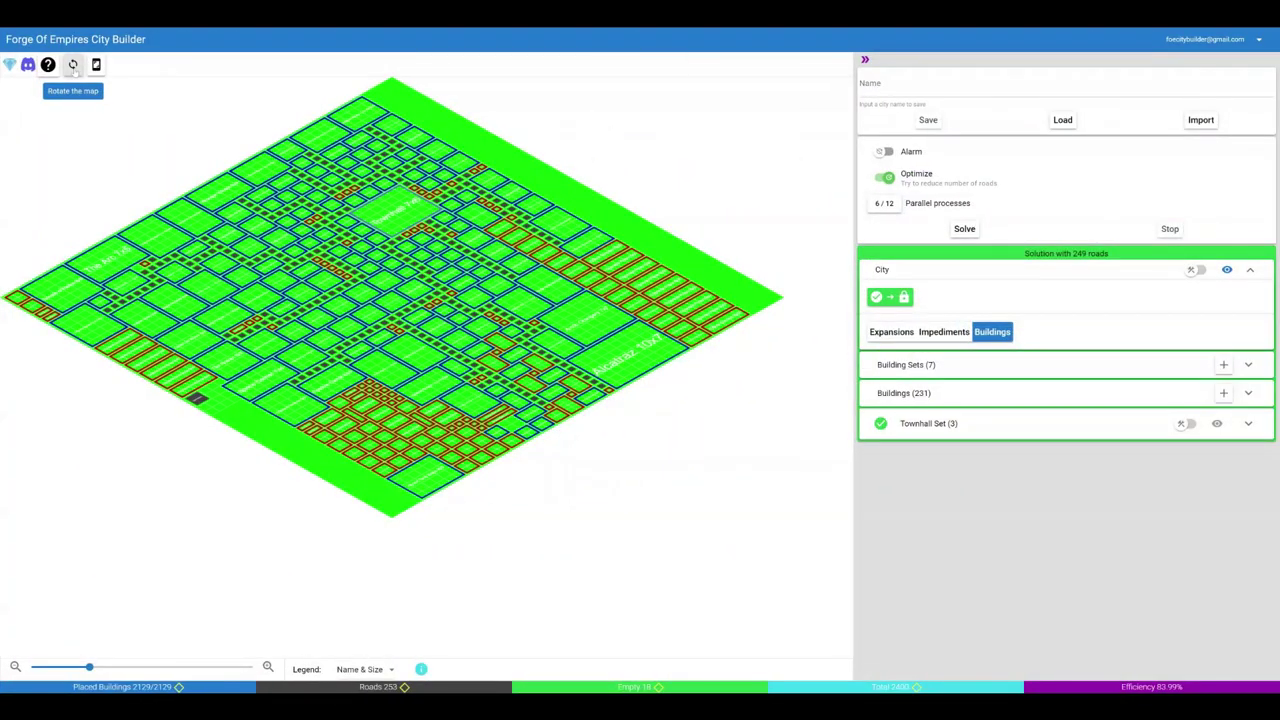
{"action": "left_click", "coordinate": [72, 64]}
{"action": "left_click", "coordinate": [72, 93]}
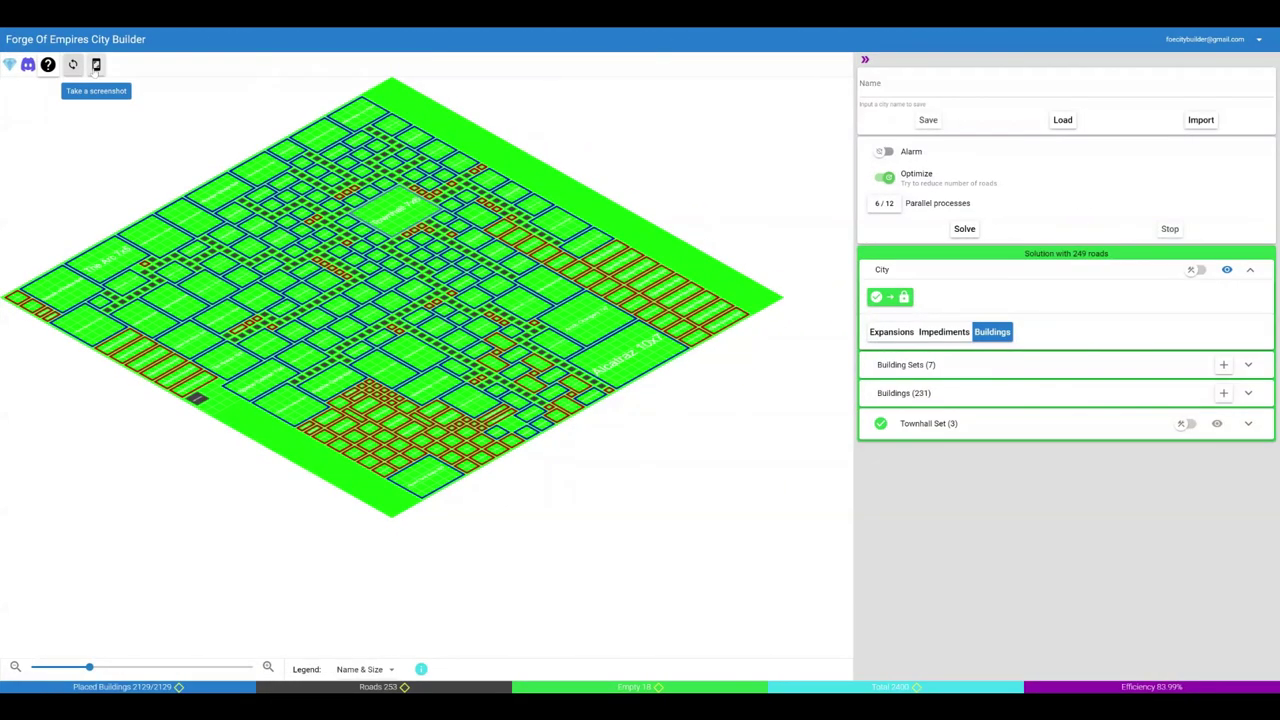
{"action": "left_click", "coordinate": [96, 66]}
- Save the city under the name 'MyCity'
{"action": "key", "text": "Tab"}
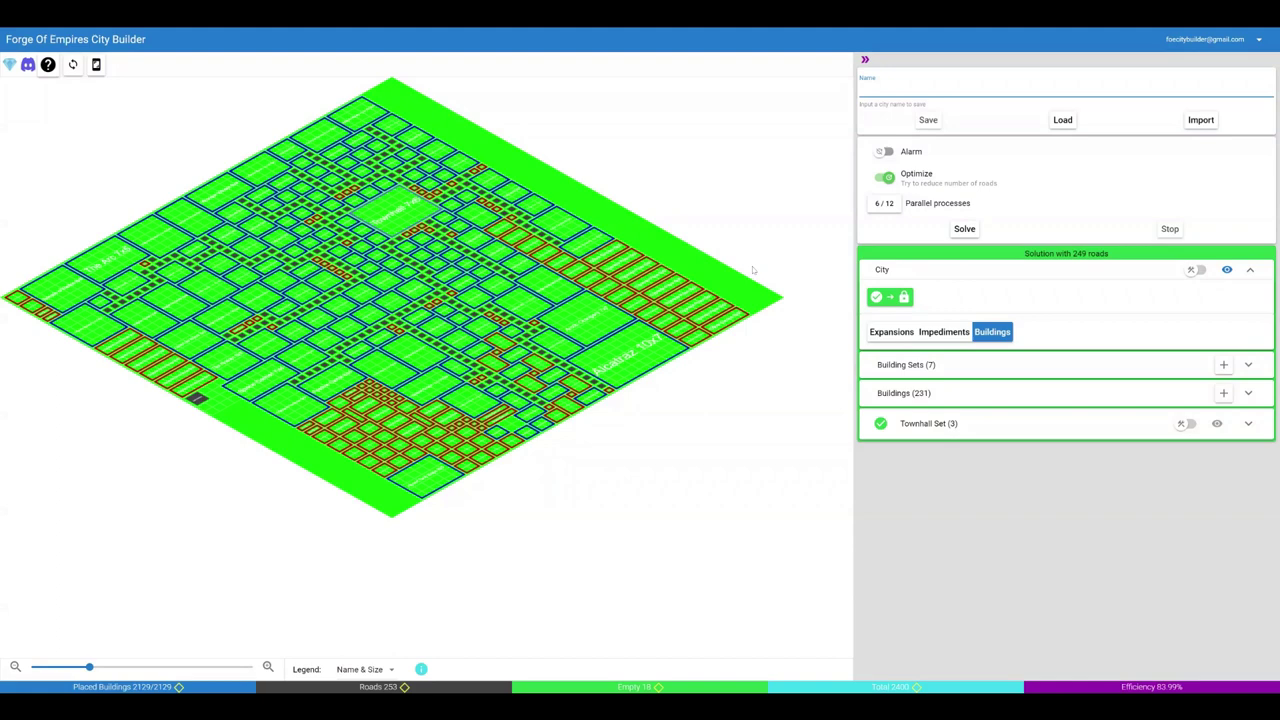
{"action": "type", "text": "MyCity"}
{"action": "left_click", "coordinate": [928, 120]}
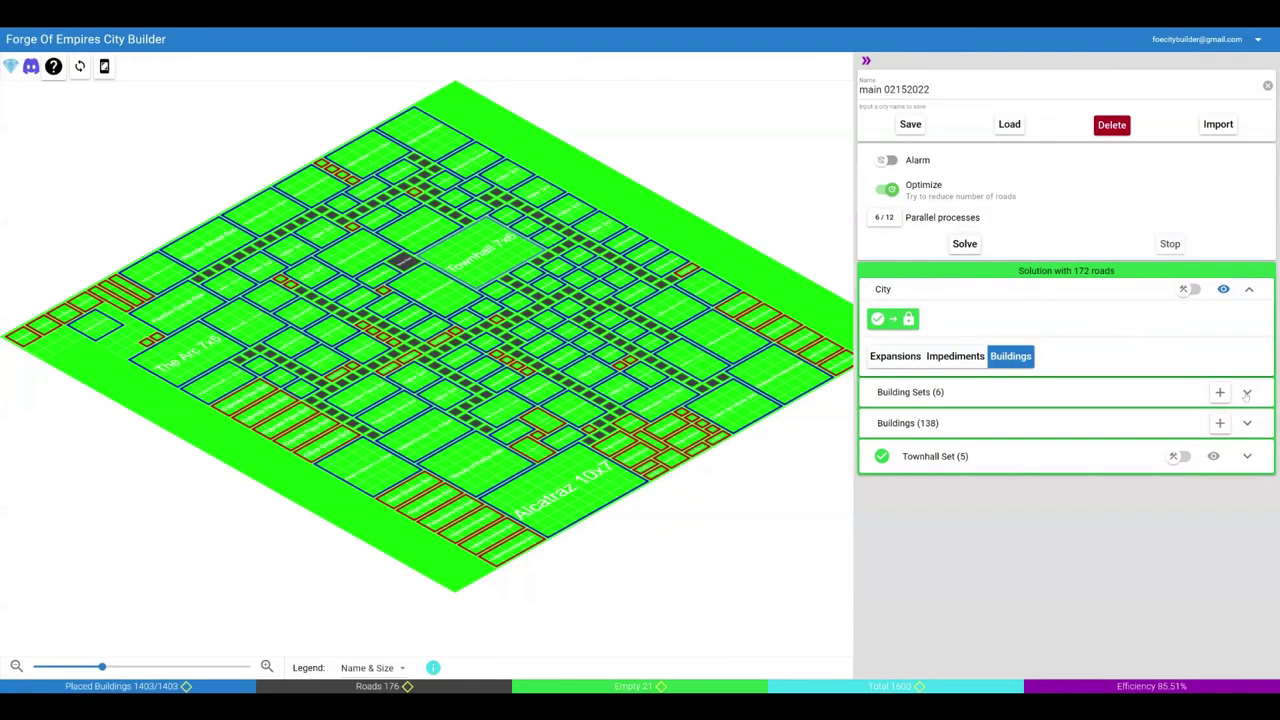
- Browse the Building Sets and Buildings lists, expanding and collapsing each
{"action": "left_click", "coordinate": [1247, 393]}
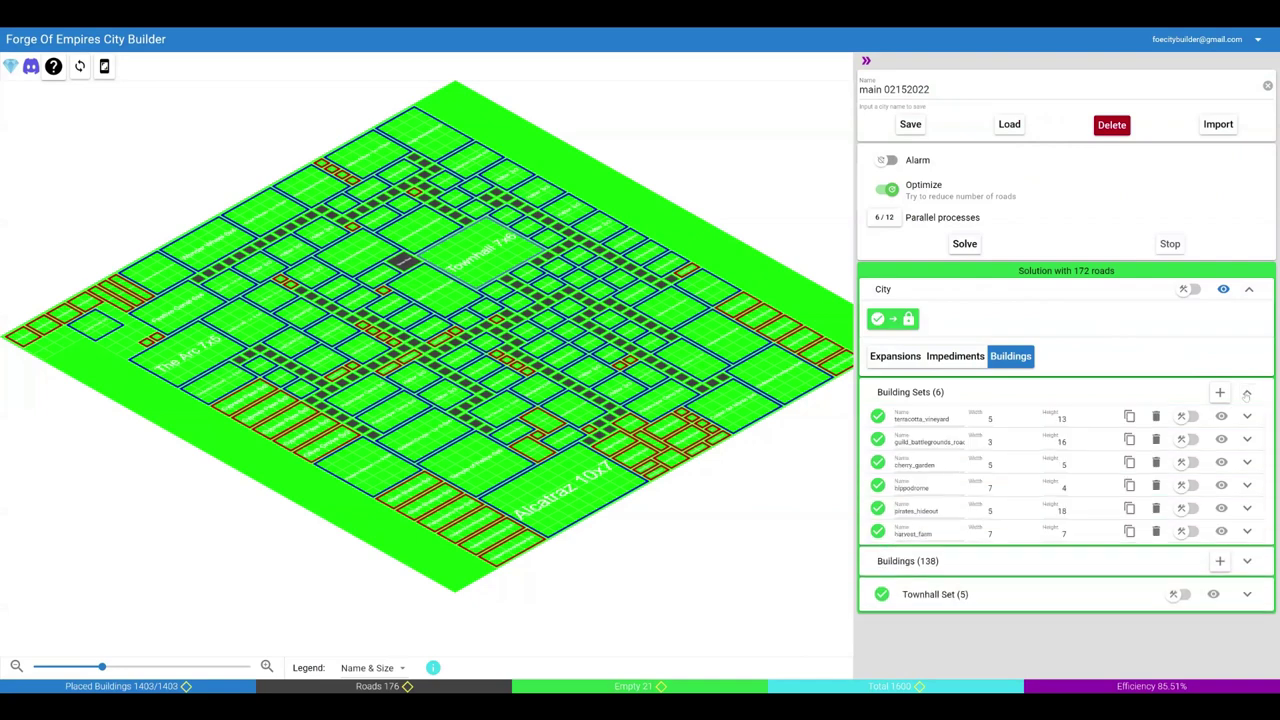
{"action": "left_click", "coordinate": [1247, 393]}
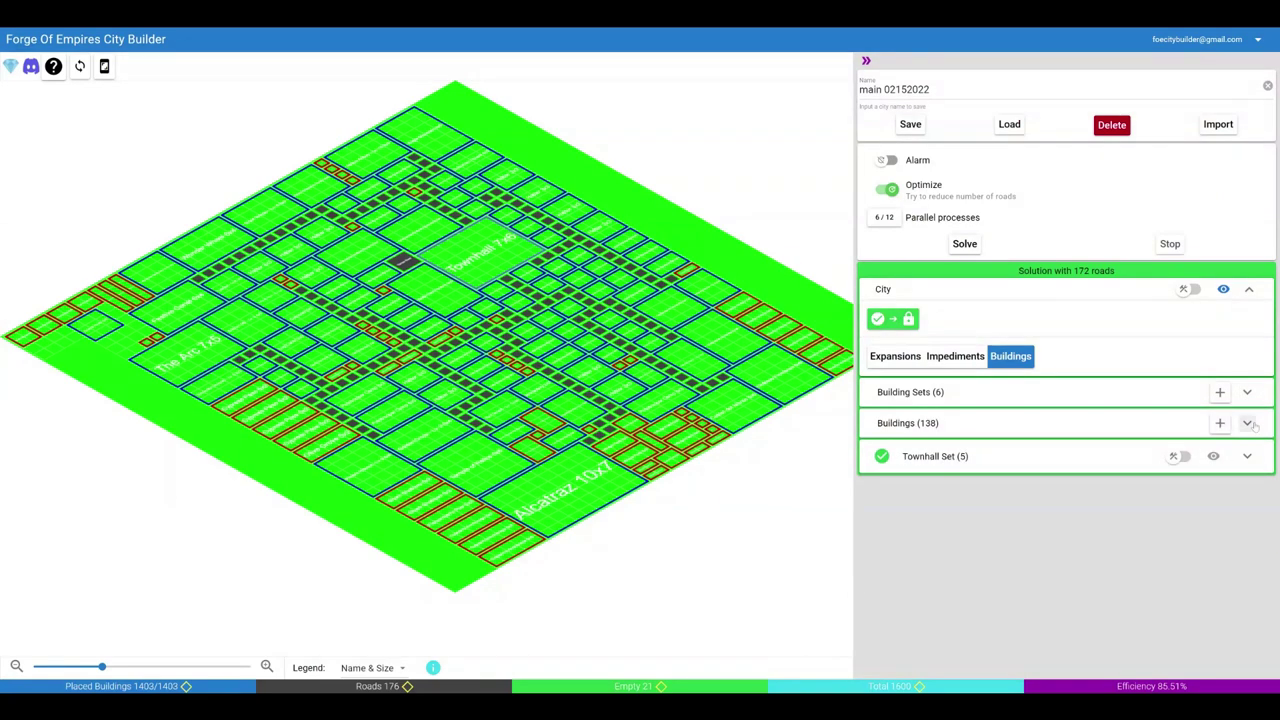
{"action": "left_click", "coordinate": [1248, 423]}
{"action": "left_click", "coordinate": [1248, 424]}
{"action": "left_click", "coordinate": [1247, 457]}
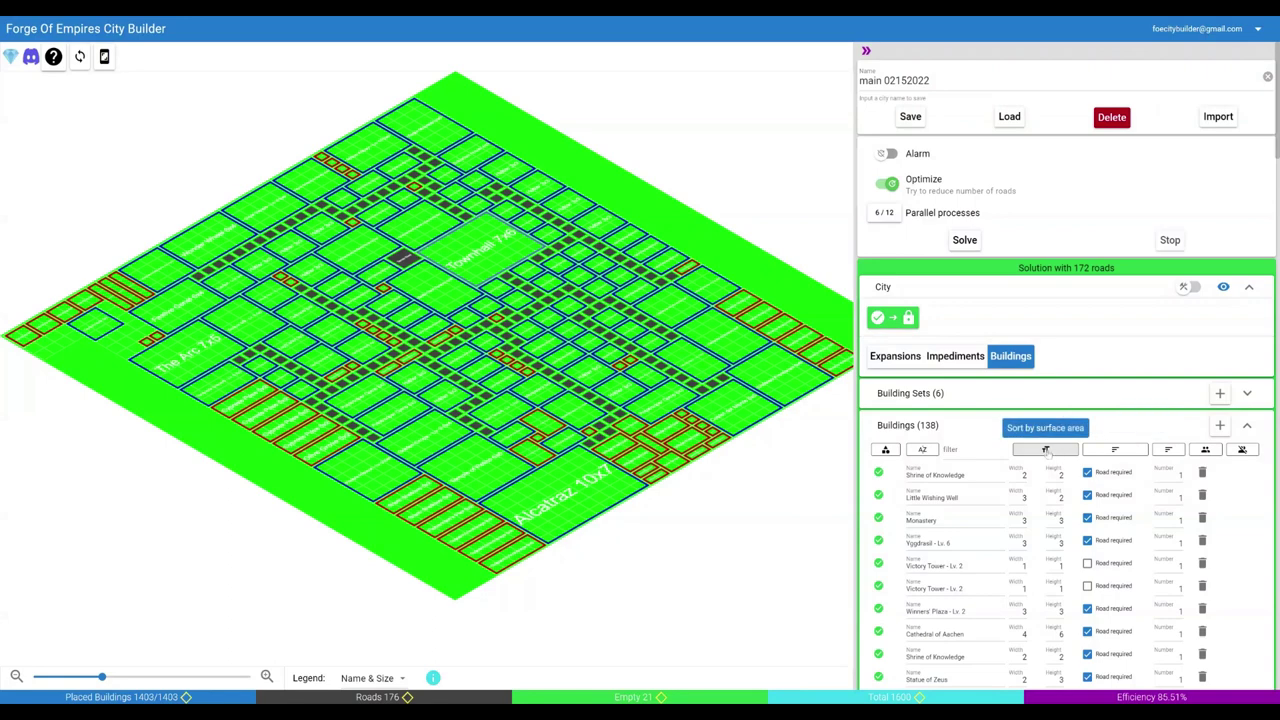
- Filter buildings by 'Townhall' and expand the 12x12 Townhall Set
{"action": "left_click", "coordinate": [960, 450]}
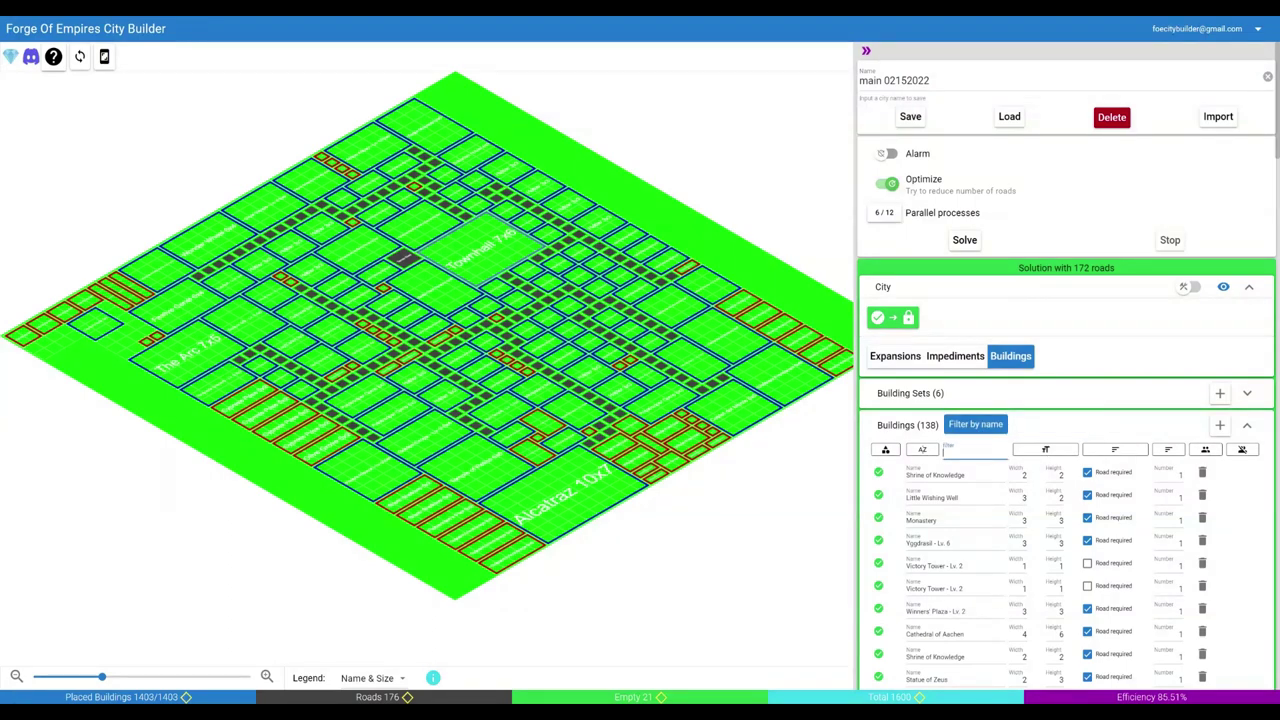
{"action": "type", "text": "Townhall"}
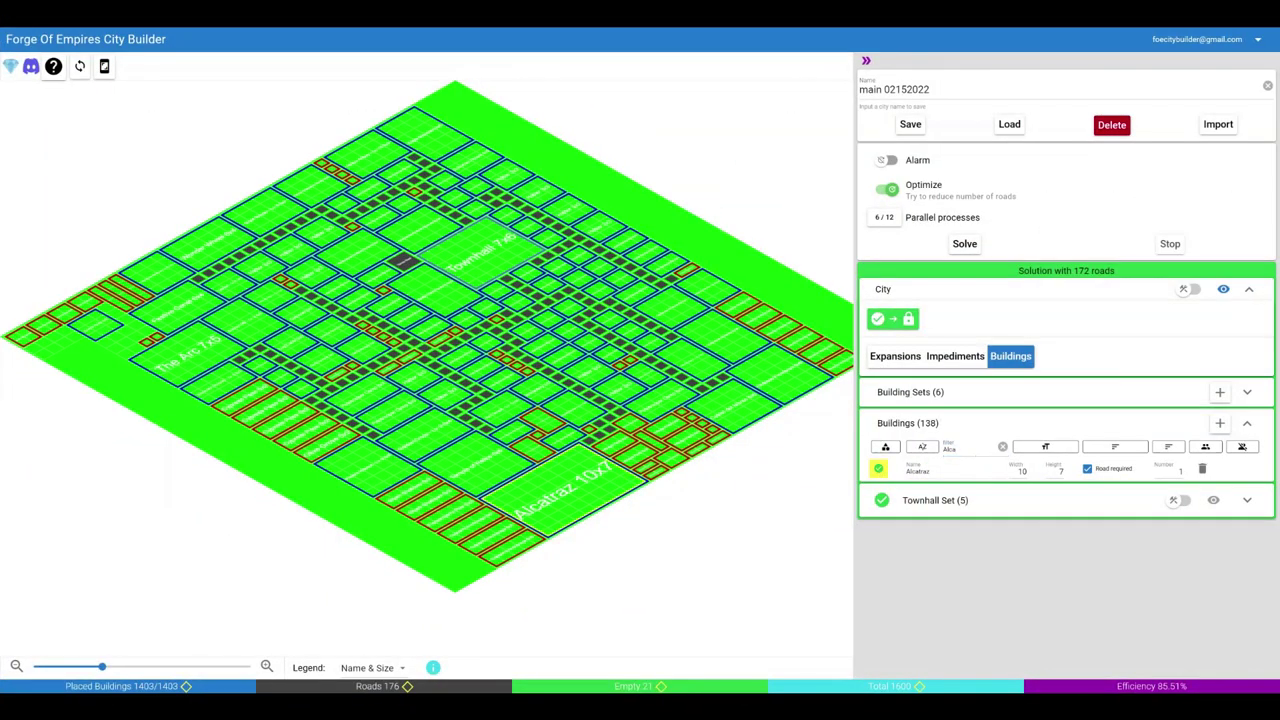
{"action": "left_click", "coordinate": [497, 262]}
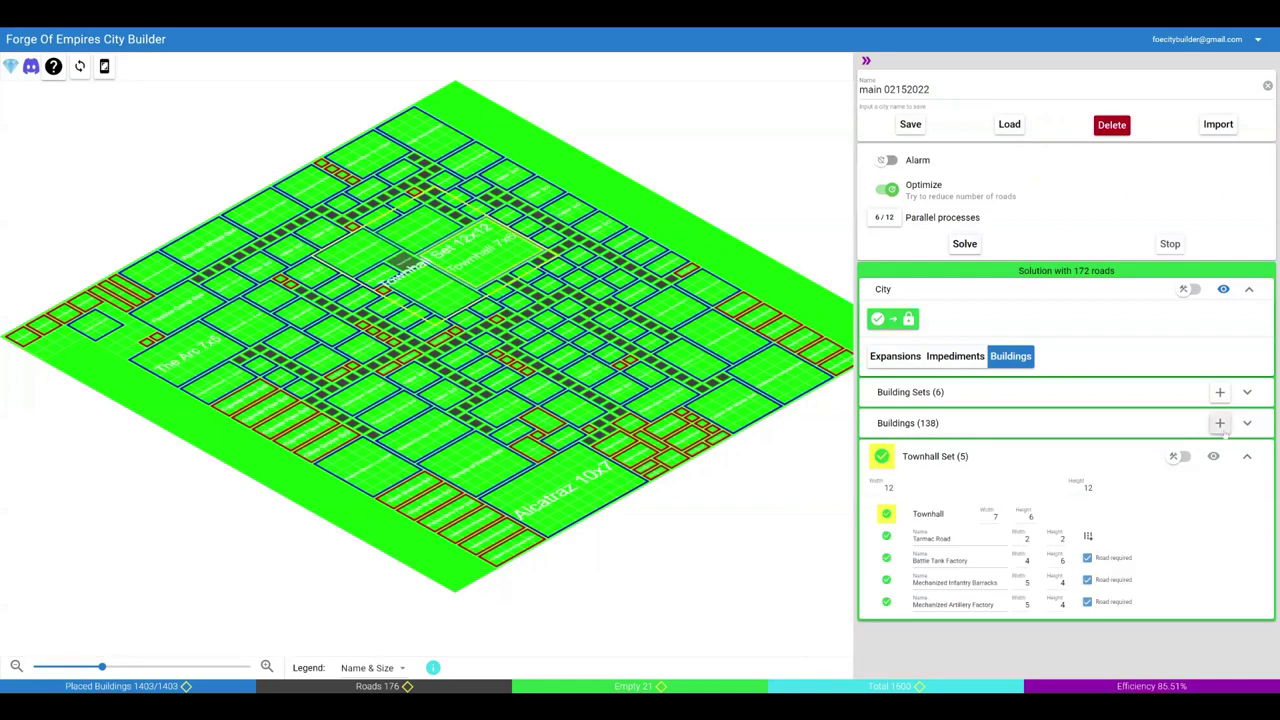
- Add a building entry '3 new shrines' sized 2×2 with a quantity of 3
{"action": "left_click", "coordinate": [1219, 423]}
{"action": "left_click", "coordinate": [950, 472]}
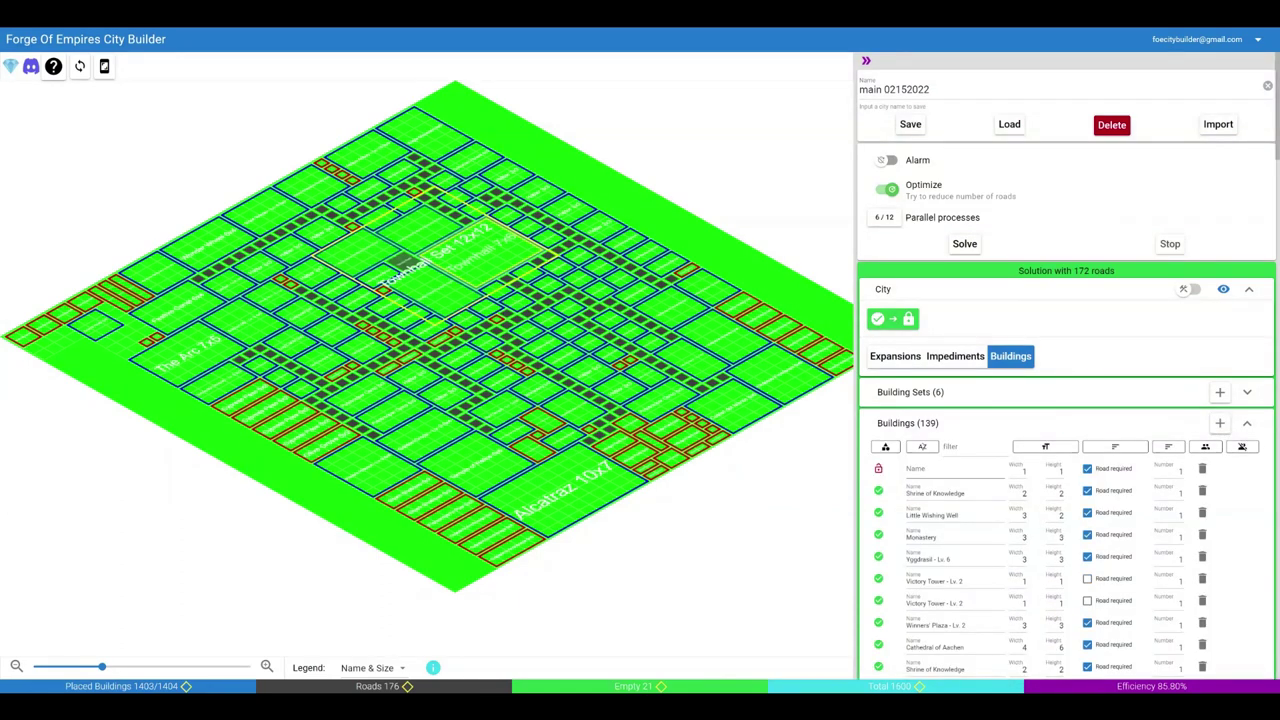
{"action": "type", "text": "3 new shrines"}
{"action": "key", "text": "Tab"}
{"action": "type", "text": "2"}
{"action": "key", "text": "Tab"}
{"action": "type", "text": "2"}
{"action": "key", "text": "Tab"}
{"action": "key", "text": "Tab"}
{"action": "type", "text": "3"}
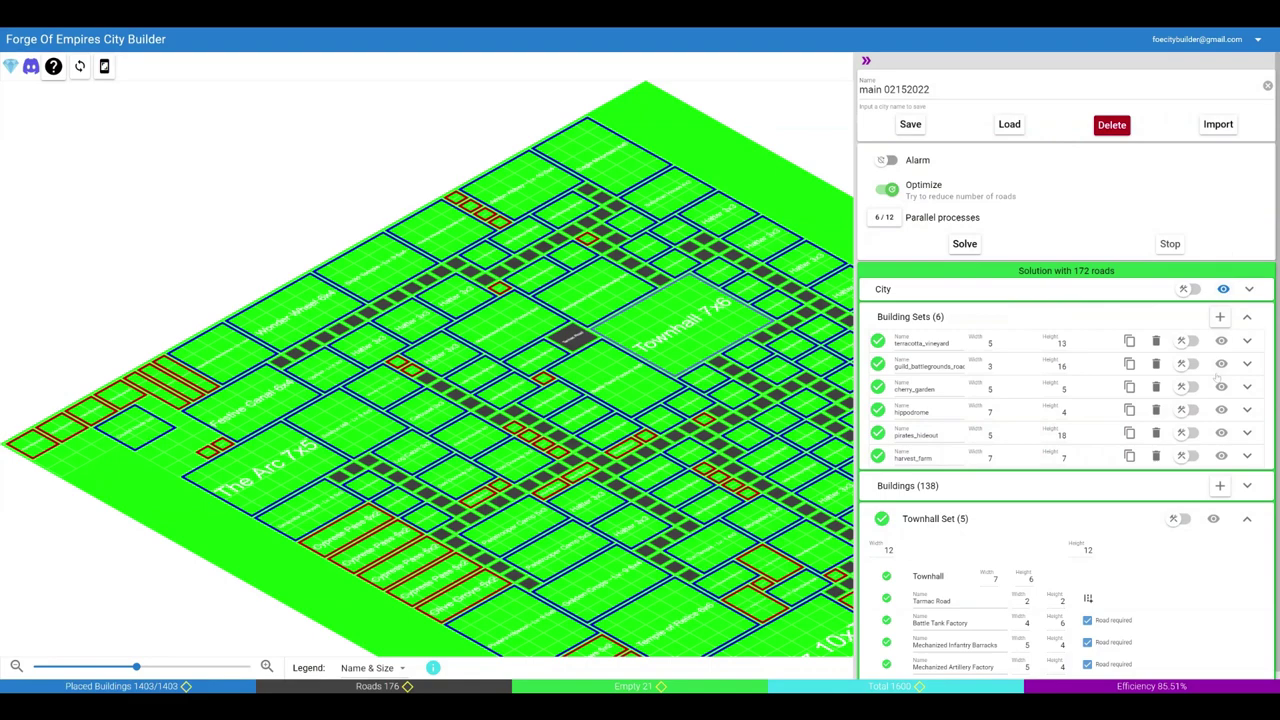
{"action": "left_click", "coordinate": [1221, 386]}
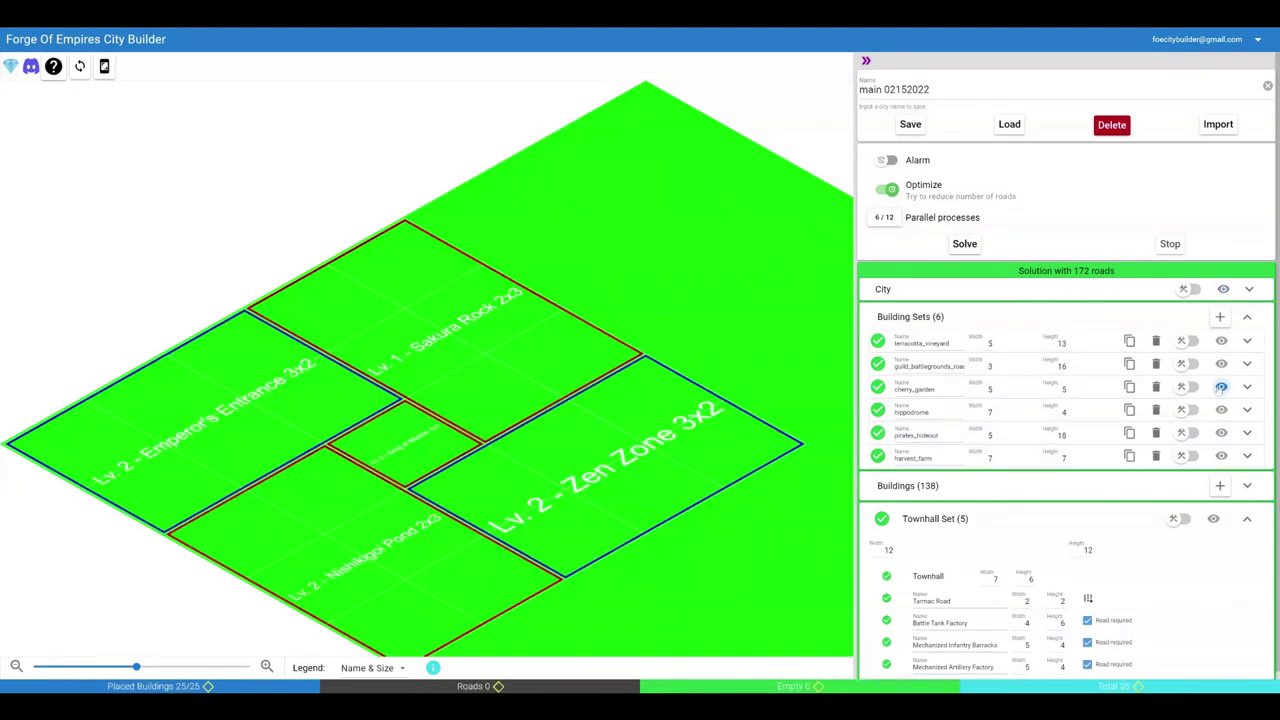
{"action": "left_click", "coordinate": [1213, 519]}
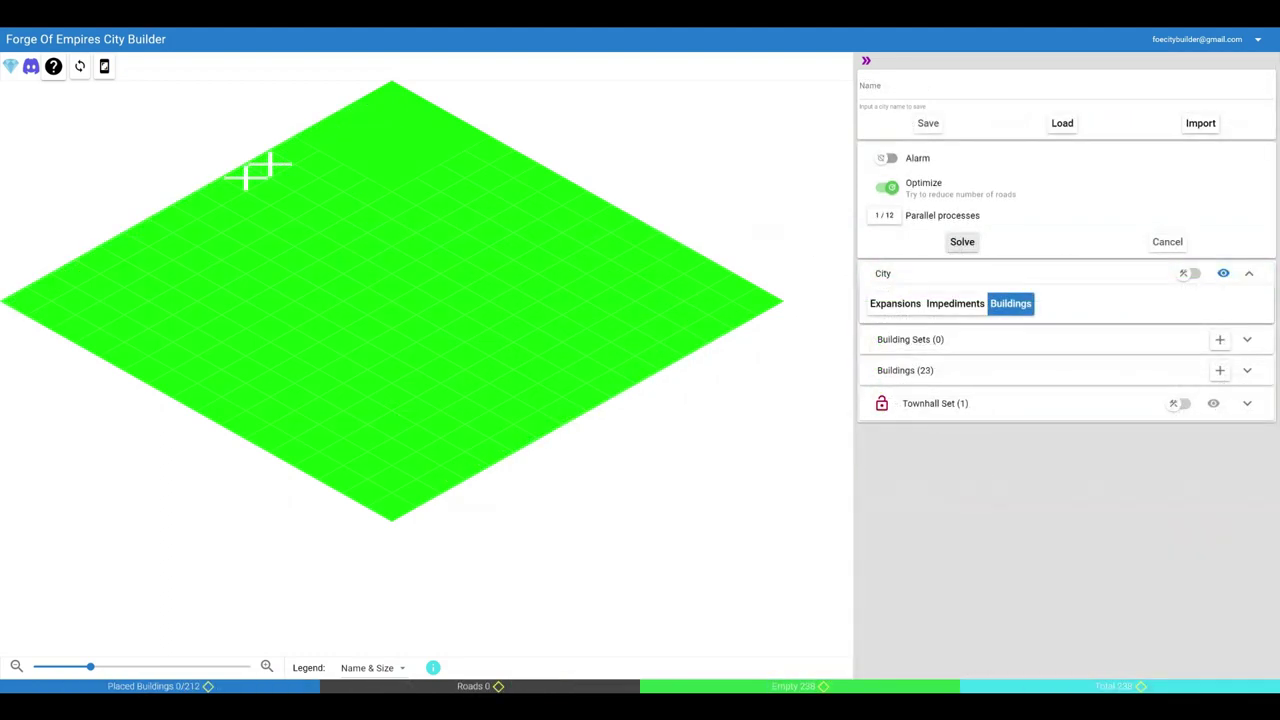
- Run the solver to lay out all 212 building tiles around the 9x6 Townhall at 100% efficiency
{"action": "left_click", "coordinate": [962, 242]}
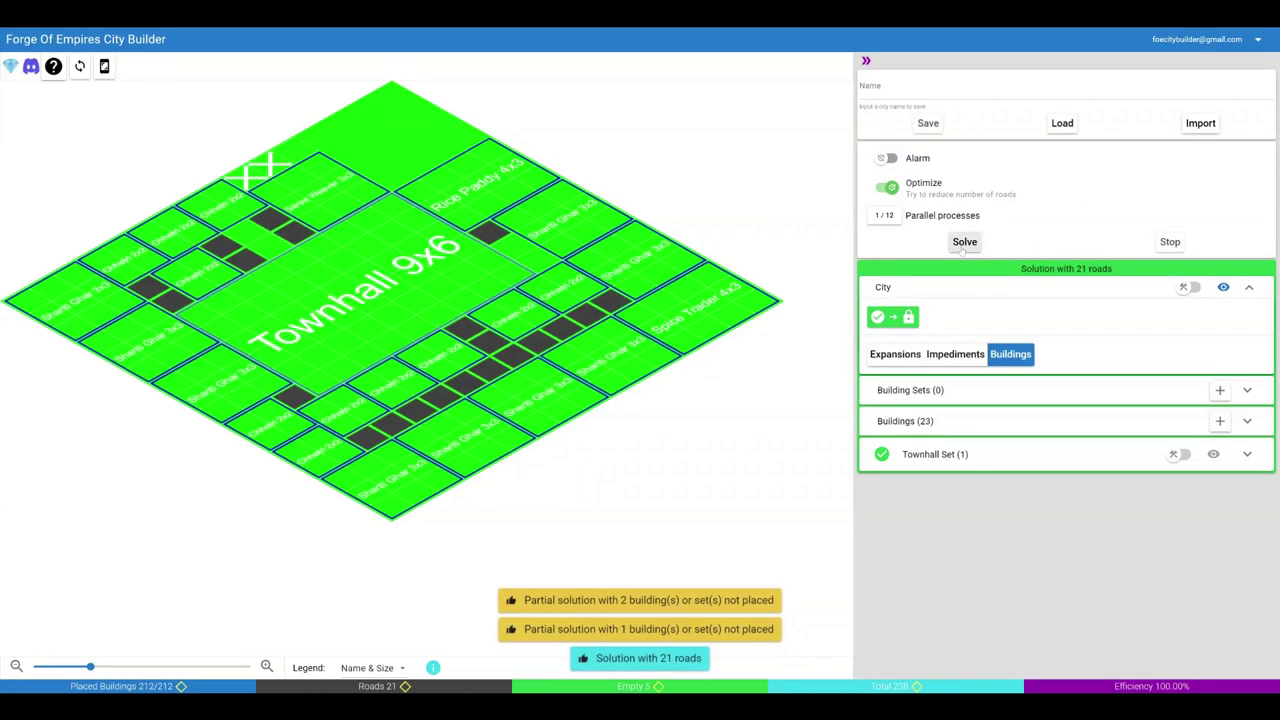